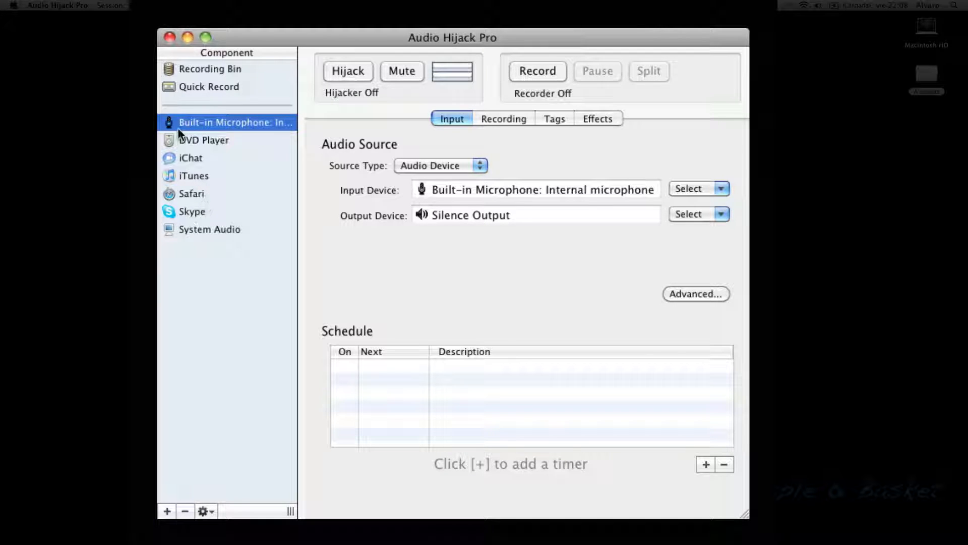
- Add a new source component of type Application and choose Spotify from the recent applications
{"action": "left_click", "coordinate": [196, 195]}
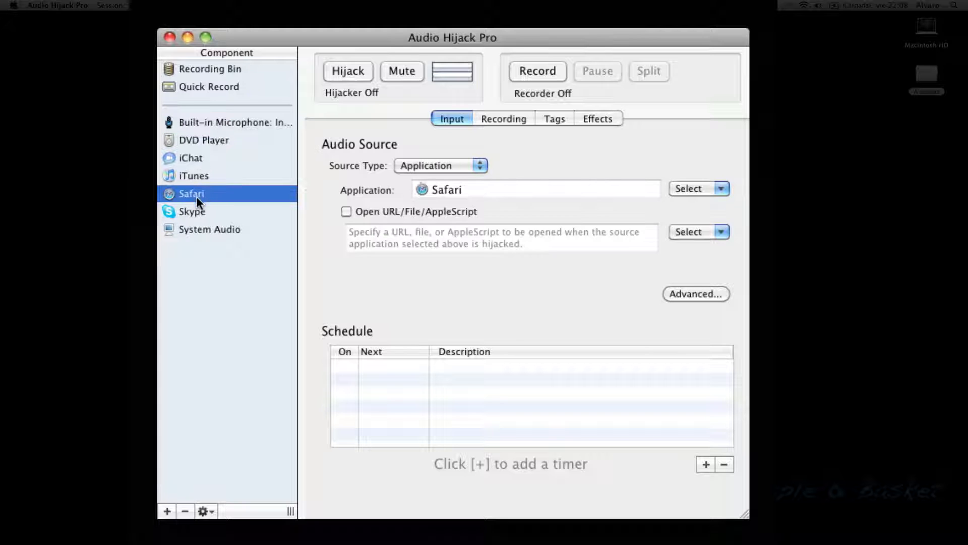
{"action": "left_click", "coordinate": [167, 511]}
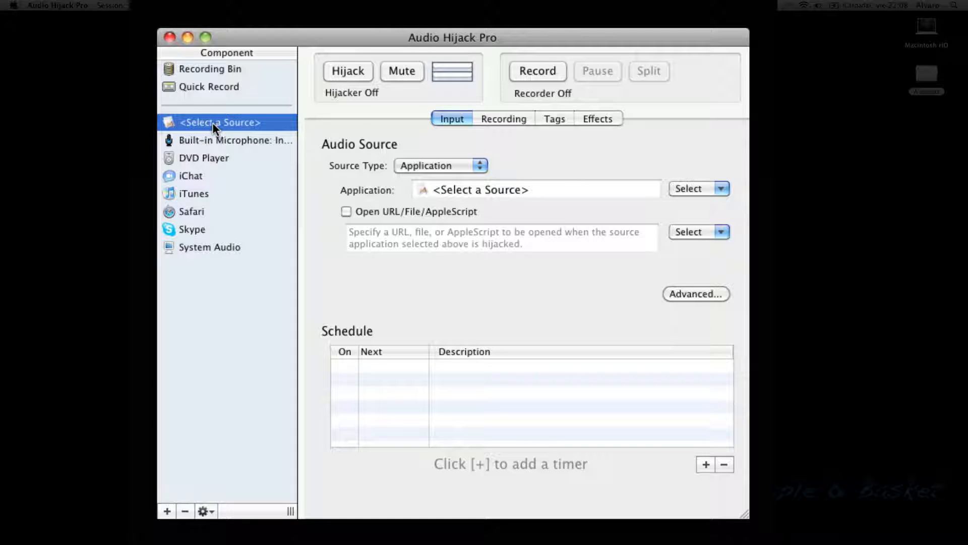
{"action": "left_click", "coordinate": [478, 167]}
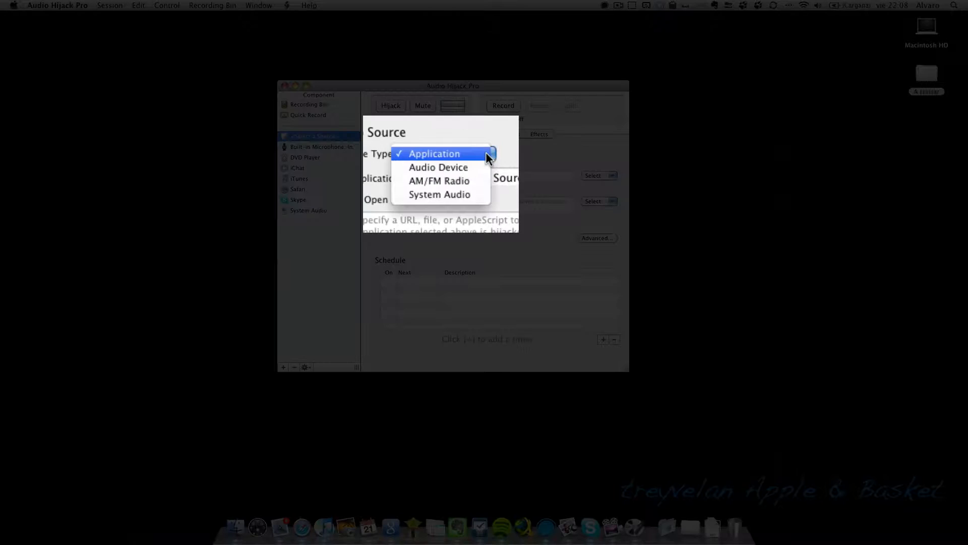
{"action": "left_click", "coordinate": [478, 167]}
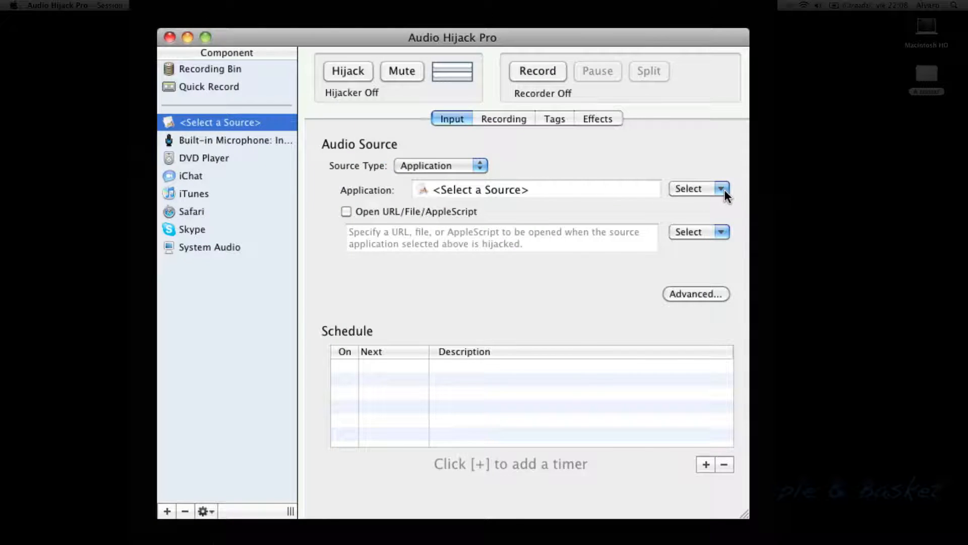
{"action": "left_click", "coordinate": [723, 188]}
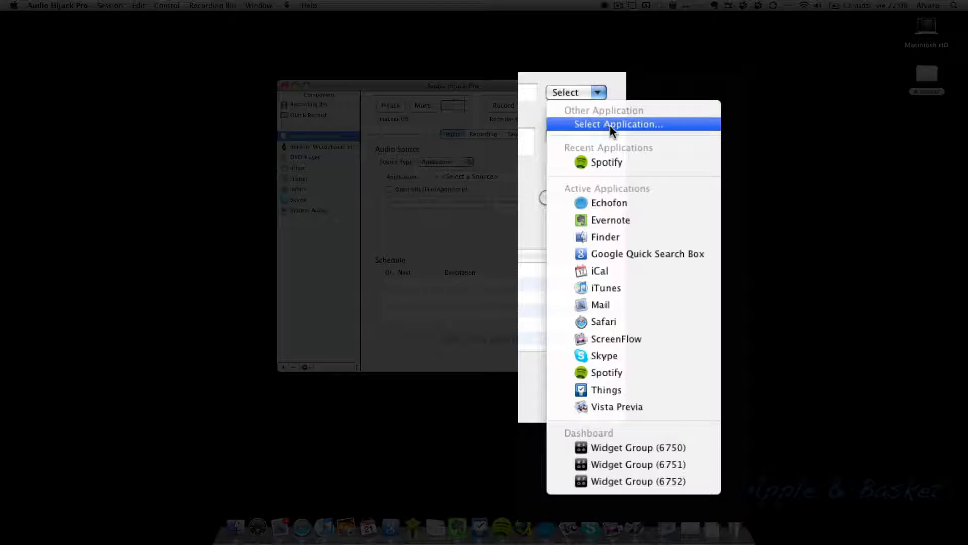
{"action": "left_click", "coordinate": [607, 160]}
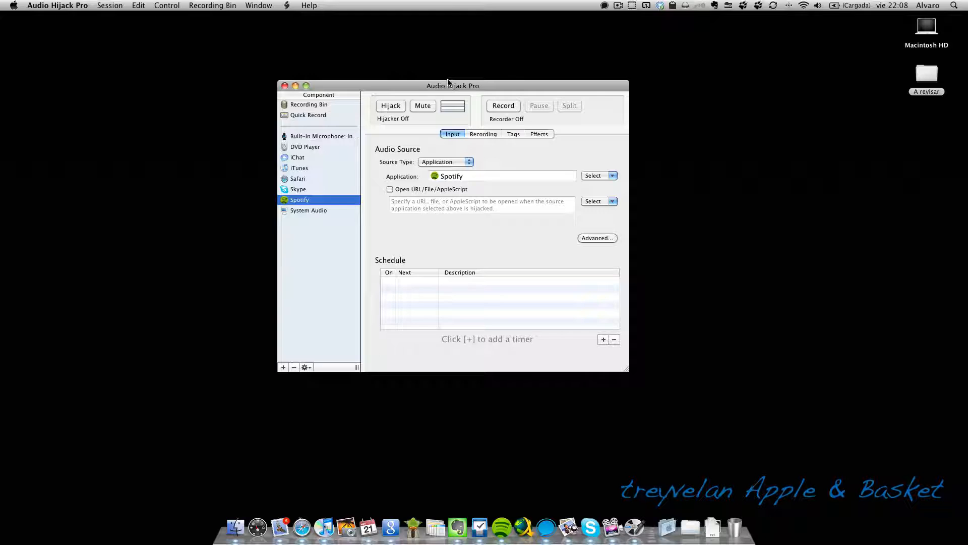
- Bring up Spotify and arrange its window side by side with the Audio Hijack Pro window
{"action": "left_click_drag", "start_coordinate": [446, 84], "coordinate": [727, 90]}
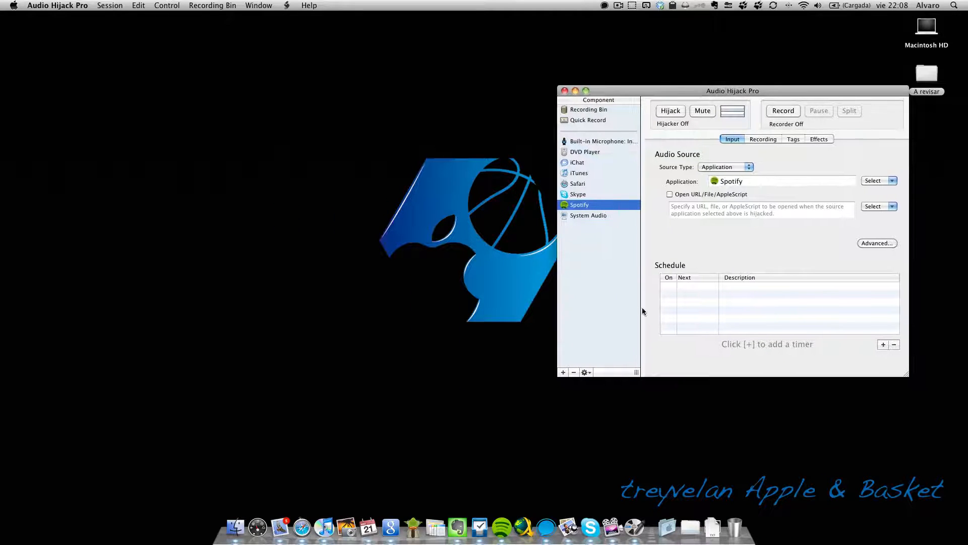
{"action": "left_click", "coordinate": [504, 539]}
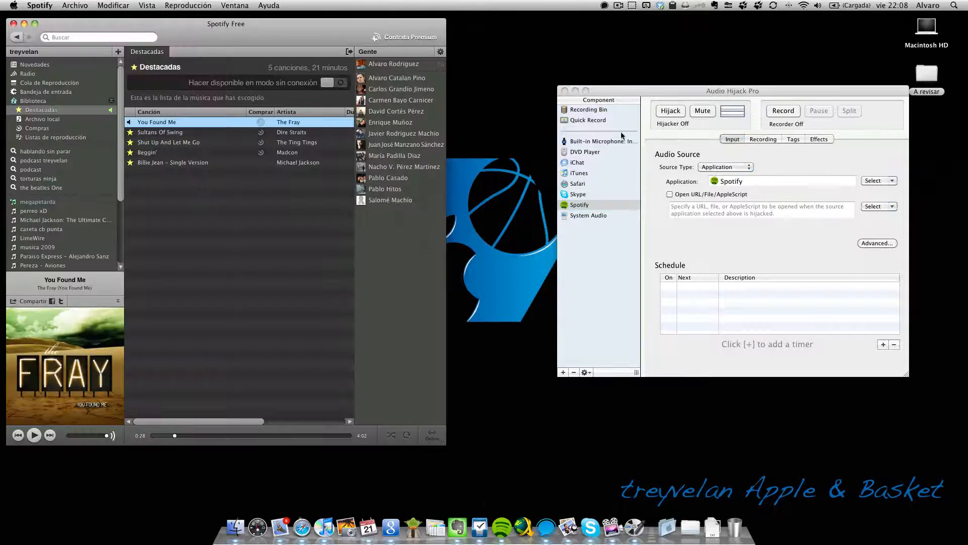
{"action": "left_click_drag", "start_coordinate": [390, 29], "coordinate": [442, 32]}
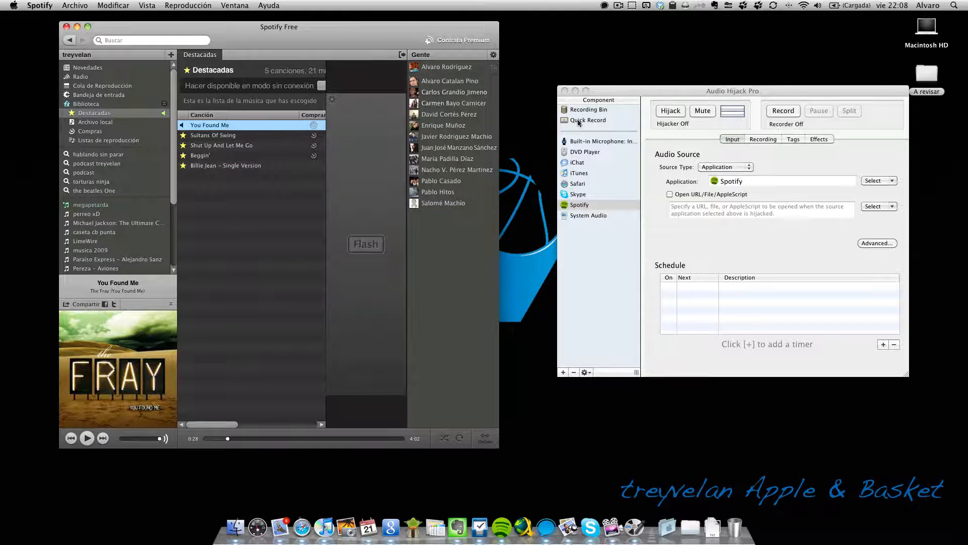
- Start hijacking Spotify's audio in Audio Hijack Pro and play the song You Found Me in Spotify
{"action": "left_click", "coordinate": [671, 94]}
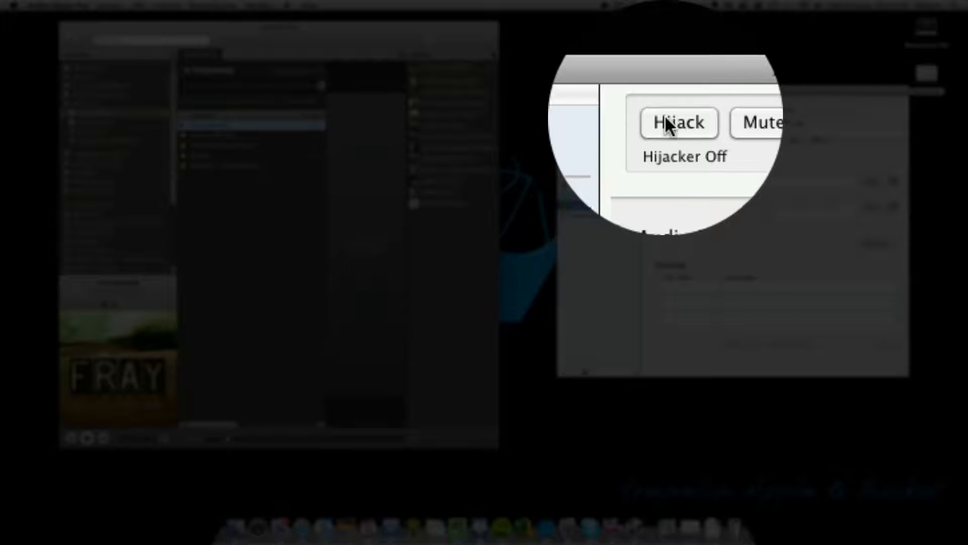
{"action": "left_click", "coordinate": [664, 114]}
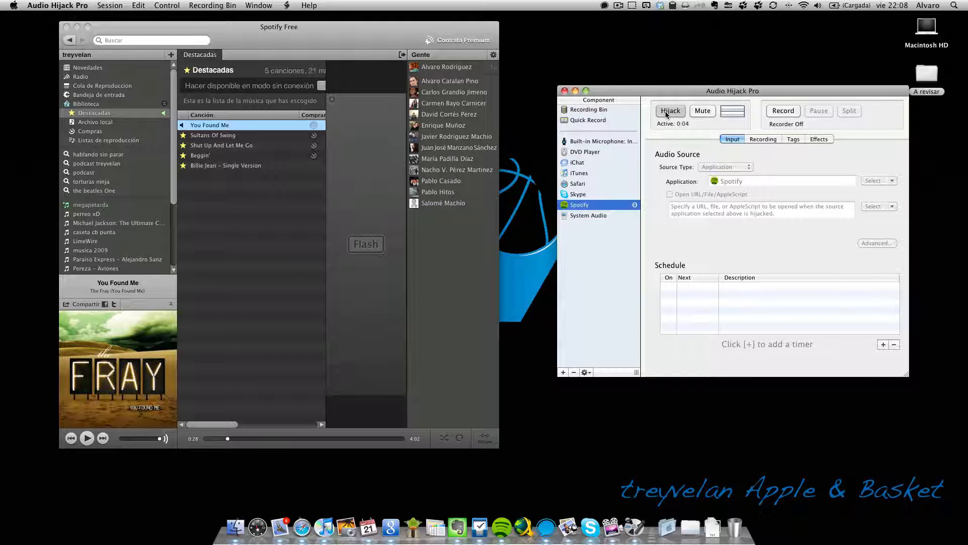
{"action": "double_click", "coordinate": [230, 129]}
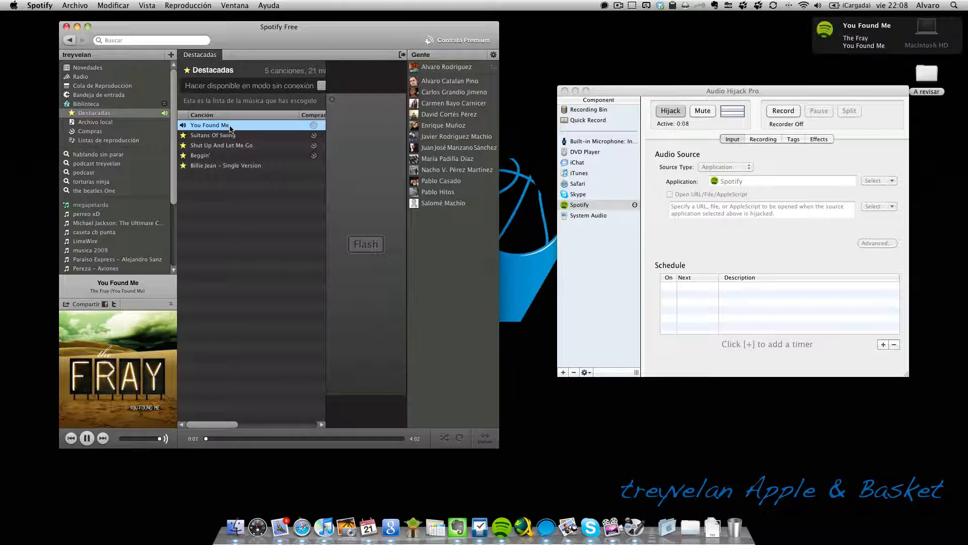
- Adjust the system volume while the song plays and pause its playback in Spotify
{"action": "key", "text": "XF86AudioRaiseVolume"}
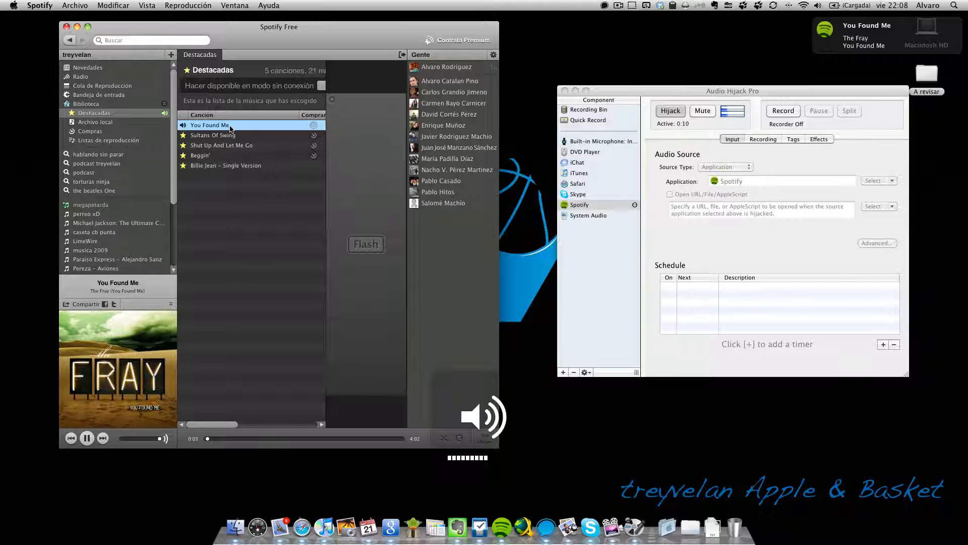
{"action": "key", "text": "XF86AudioLowerVolume"}
{"action": "key", "text": "XF86AudioLowerVolume"}
{"action": "key", "text": "XF86AudioLowerVolume"}
{"action": "key", "text": "XF86AudioLowerVolume"}
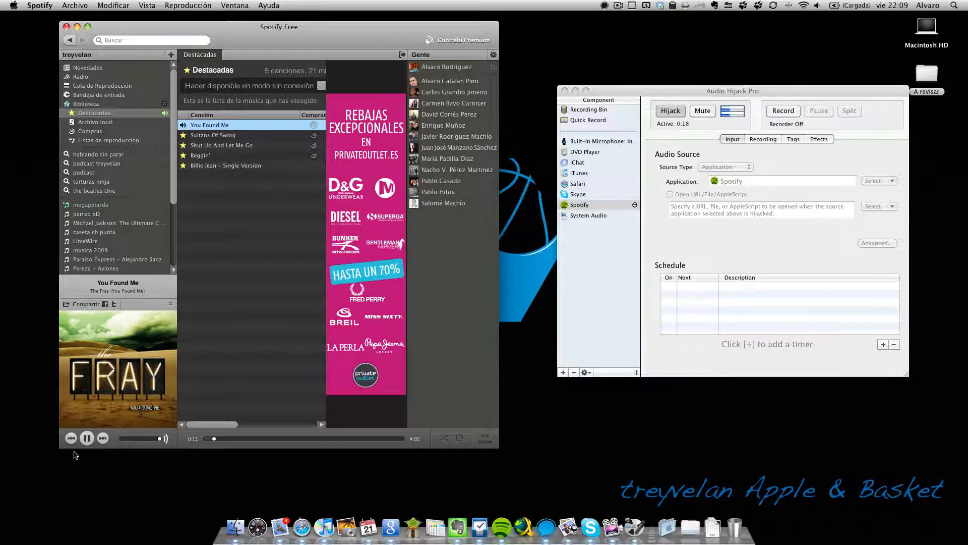
{"action": "left_click", "coordinate": [86, 438]}
{"action": "key", "text": "XF86AudioRaiseVolume"}
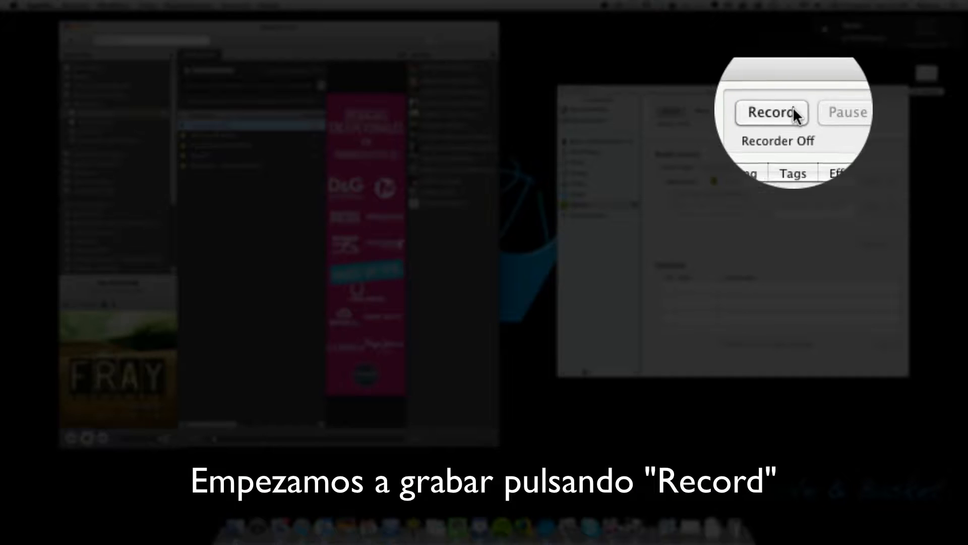
- Record a short passage of You Found Me from Spotify, pausing playback and stopping the recorder at the end
{"action": "left_click", "coordinate": [783, 110]}
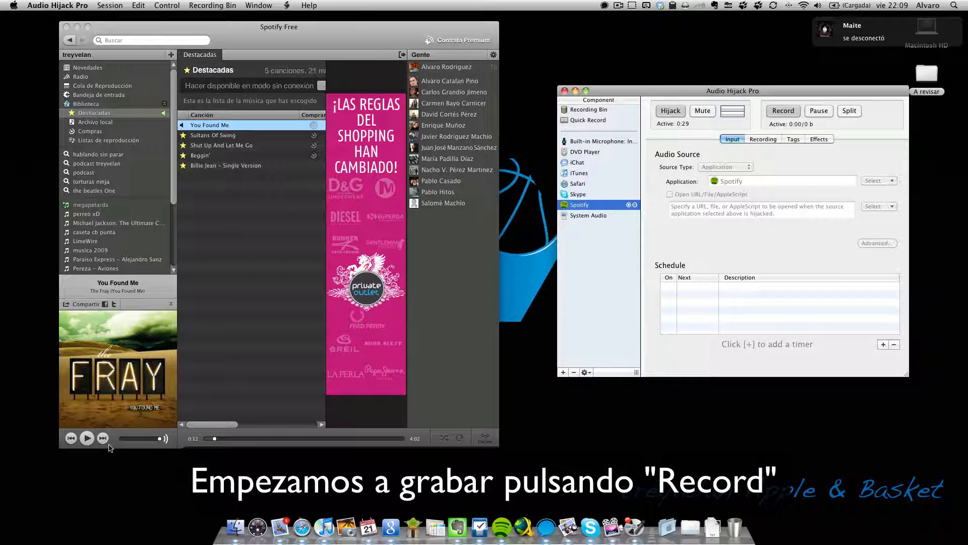
{"action": "left_click", "coordinate": [85, 440]}
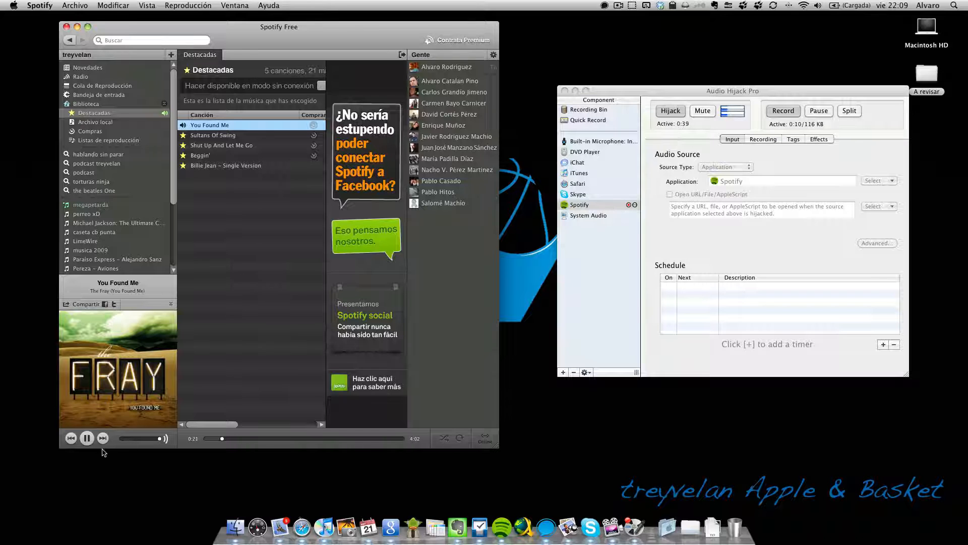
{"action": "left_click", "coordinate": [86, 437]}
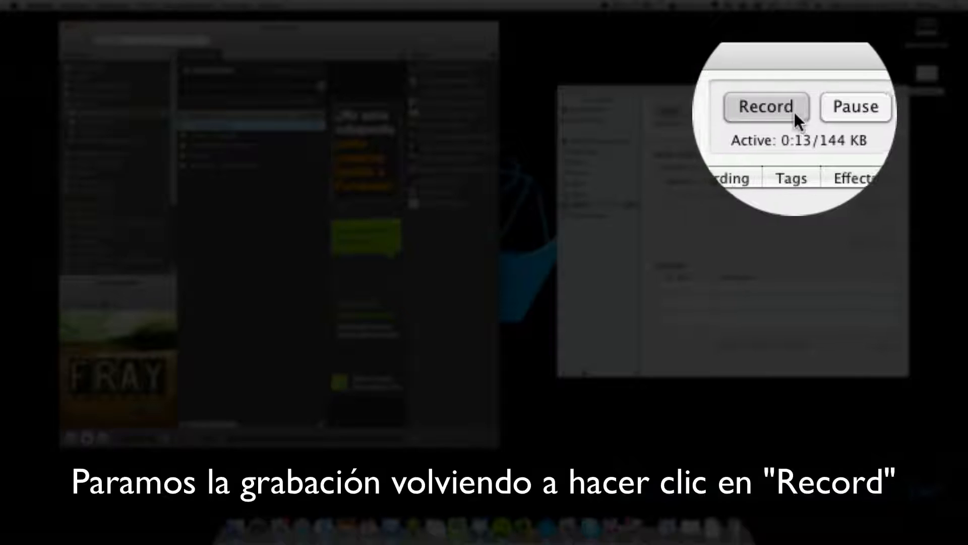
{"action": "left_click", "coordinate": [788, 111]}
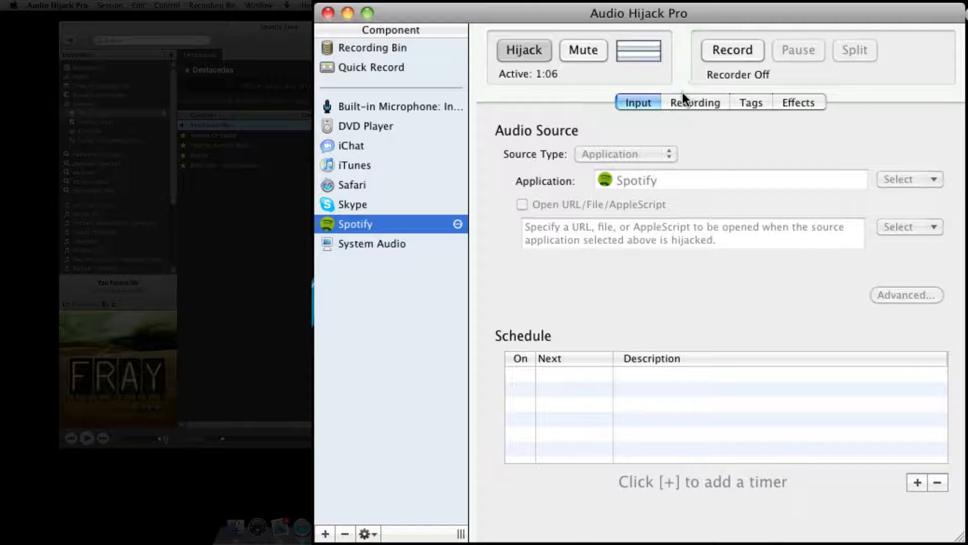
- Check the Spotify component's recording format and save location, and open the Audio Hijack folder inside Música in Finder
{"action": "left_click", "coordinate": [694, 105]}
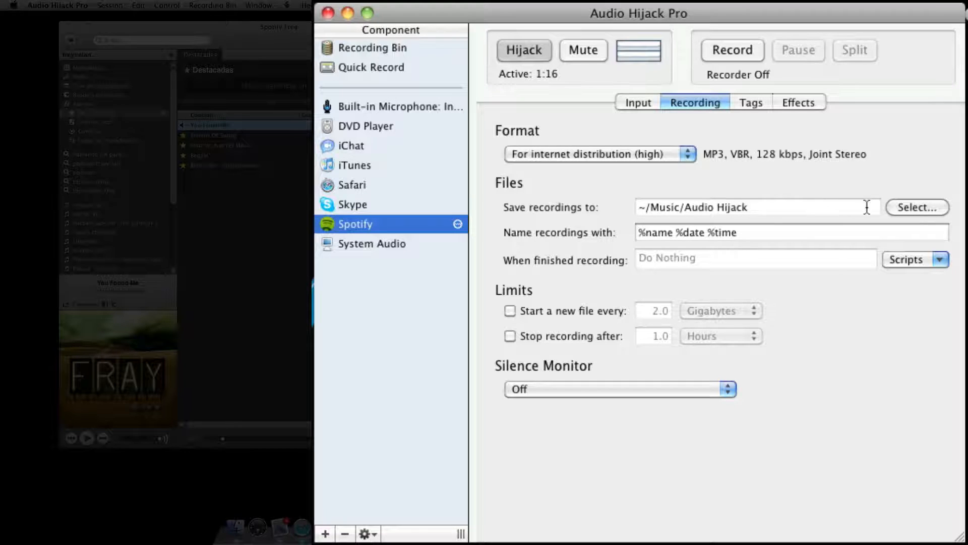
{"action": "left_click", "coordinate": [628, 104]}
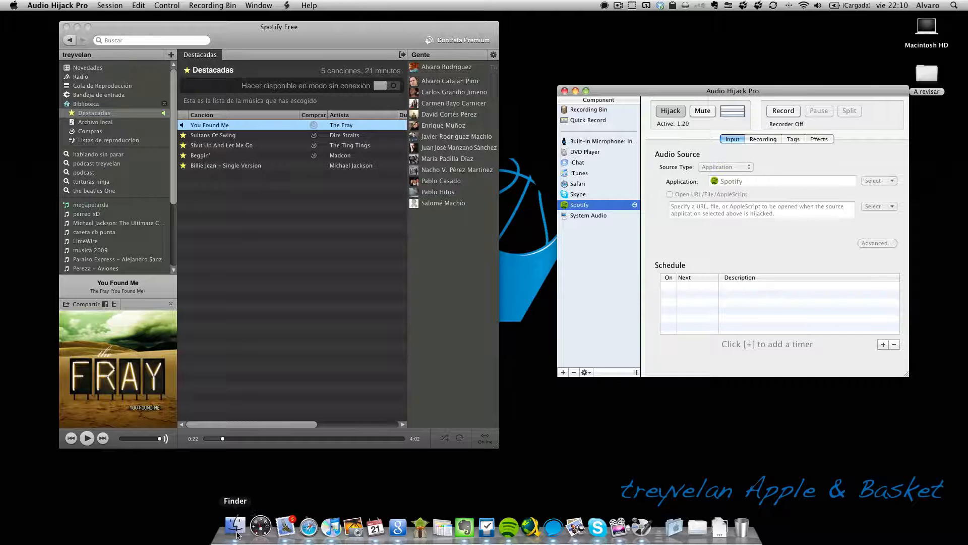
{"action": "left_click", "coordinate": [236, 527]}
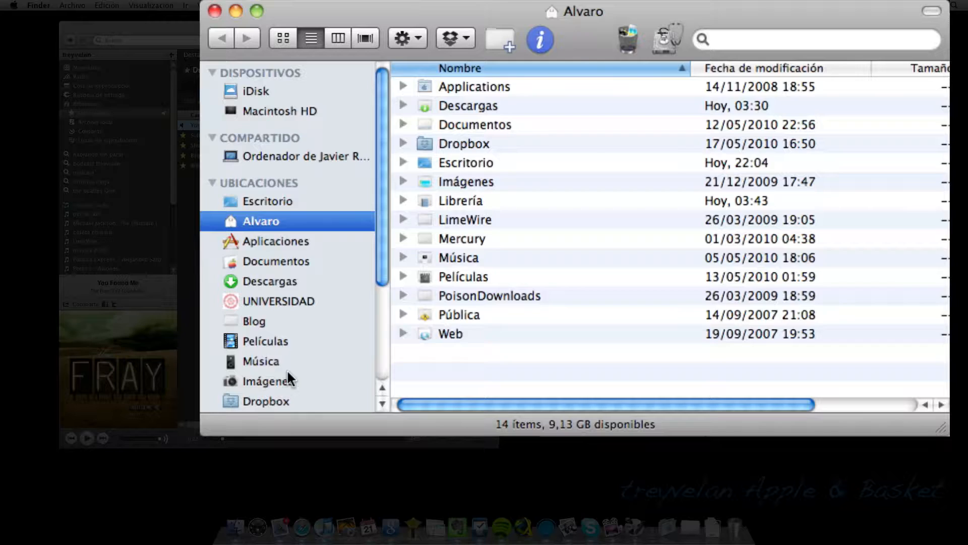
{"action": "left_click", "coordinate": [426, 262]}
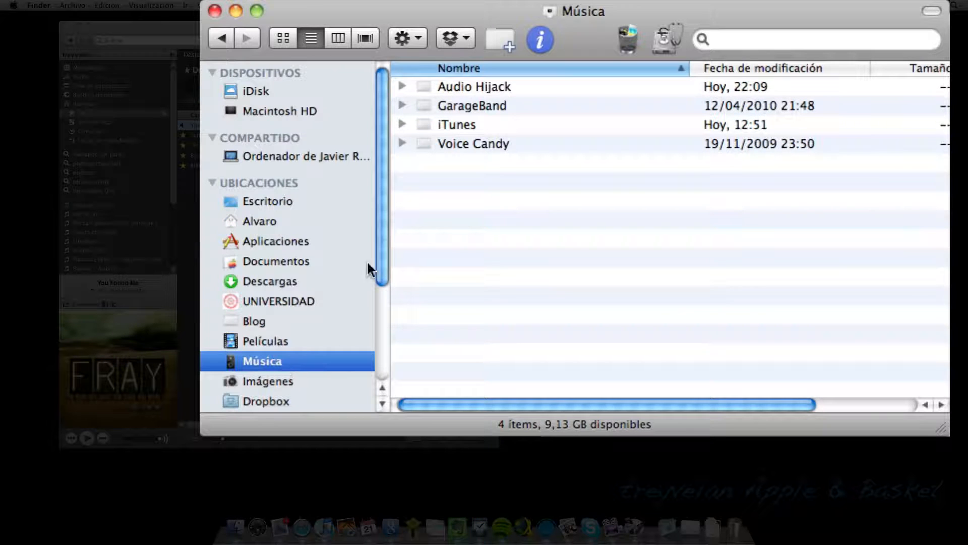
{"action": "double_click", "coordinate": [471, 86]}
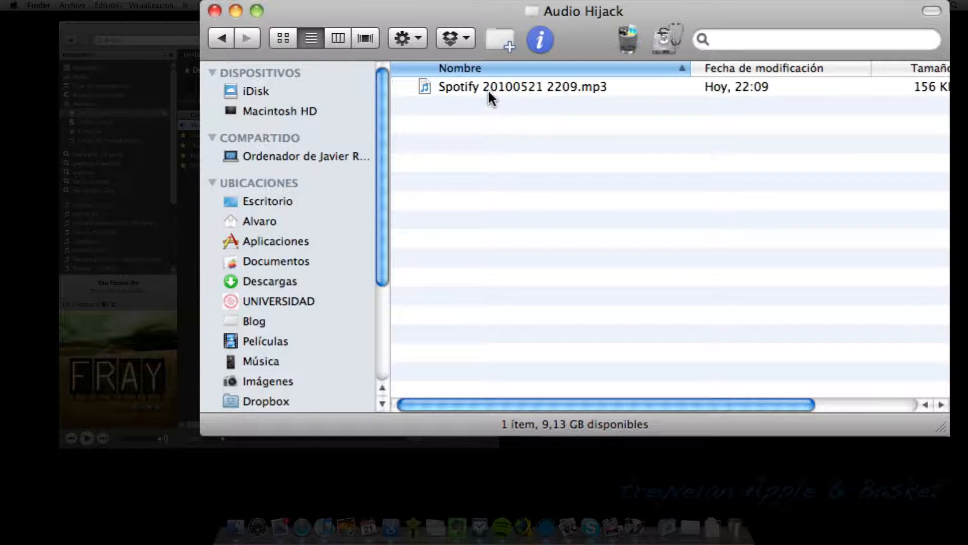
- Preview the recorded file Spotify 20100521 2209.mp3 in Quick Look and close the preview
{"action": "left_click", "coordinate": [488, 87]}
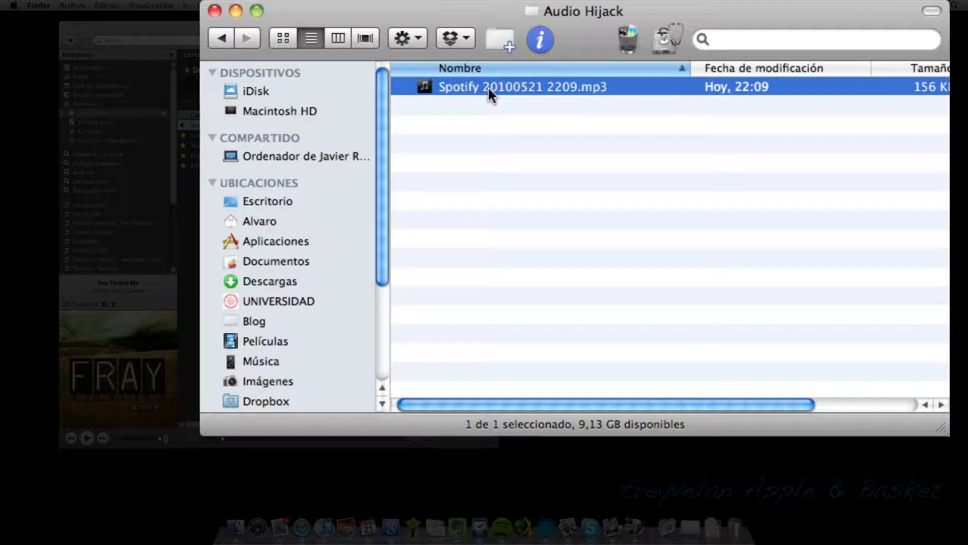
{"action": "key", "text": "space"}
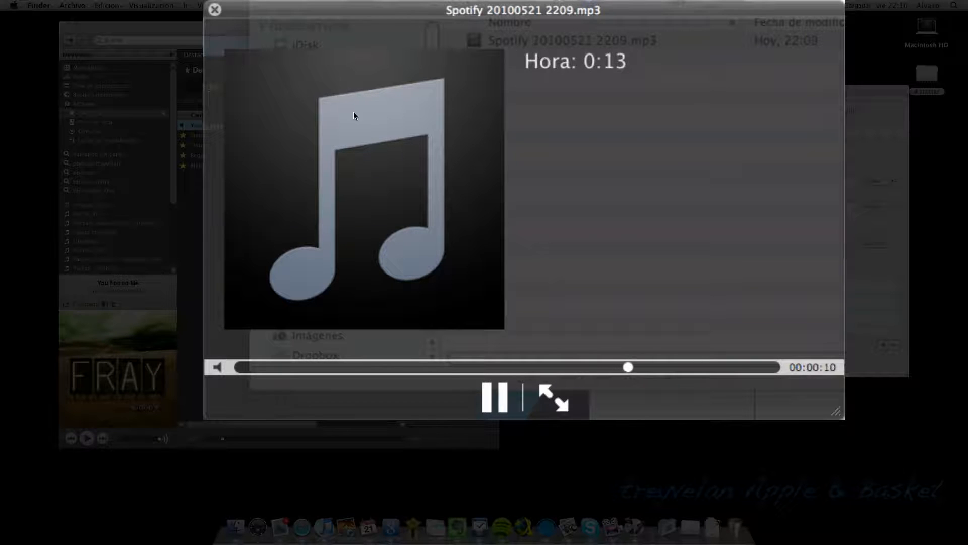
{"action": "left_click", "coordinate": [215, 10]}
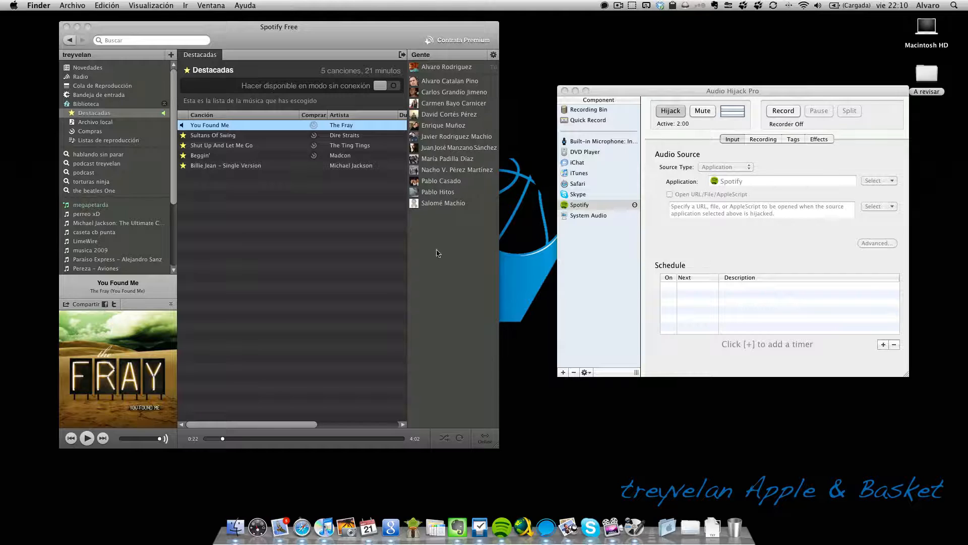
- Switch back to Audio Hijack Pro, stop hijacking Spotify and start hijacking the Skype component instead
{"action": "left_click", "coordinate": [88, 438]}
{"action": "left_click", "coordinate": [615, 206]}
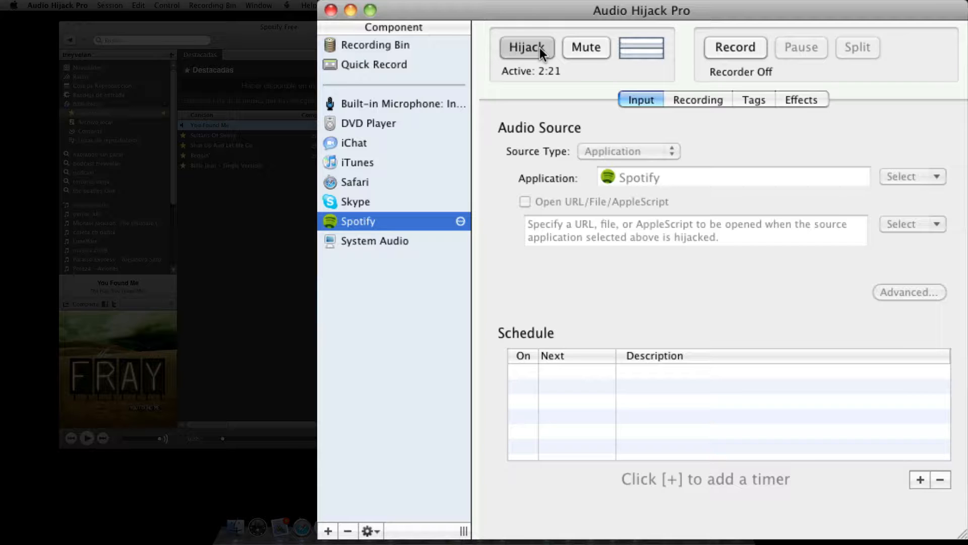
{"action": "left_click", "coordinate": [678, 110]}
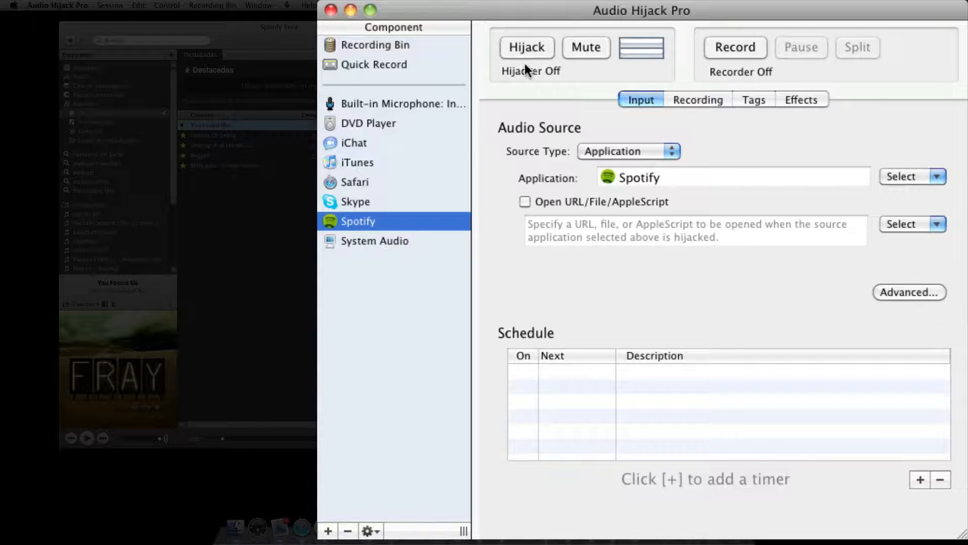
{"action": "left_click", "coordinate": [359, 201]}
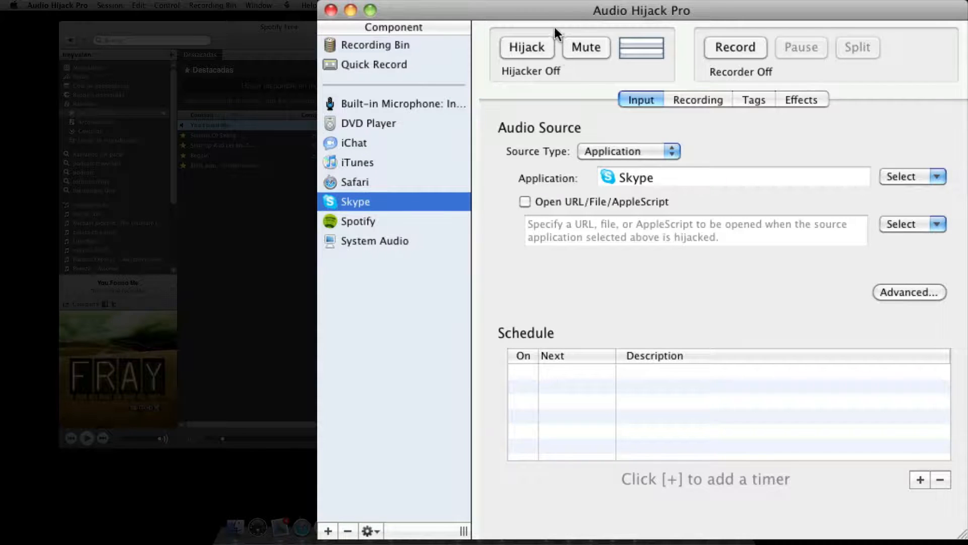
{"action": "left_click", "coordinate": [534, 47]}
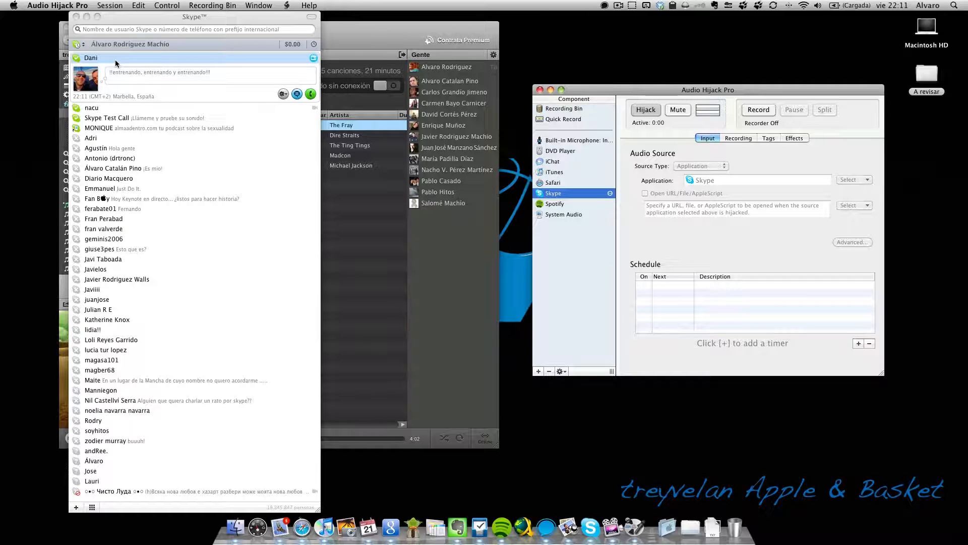
- Call the selected contact in Skype, raise the system volume and start recording the call in Audio Hijack Pro
{"action": "left_click", "coordinate": [311, 95]}
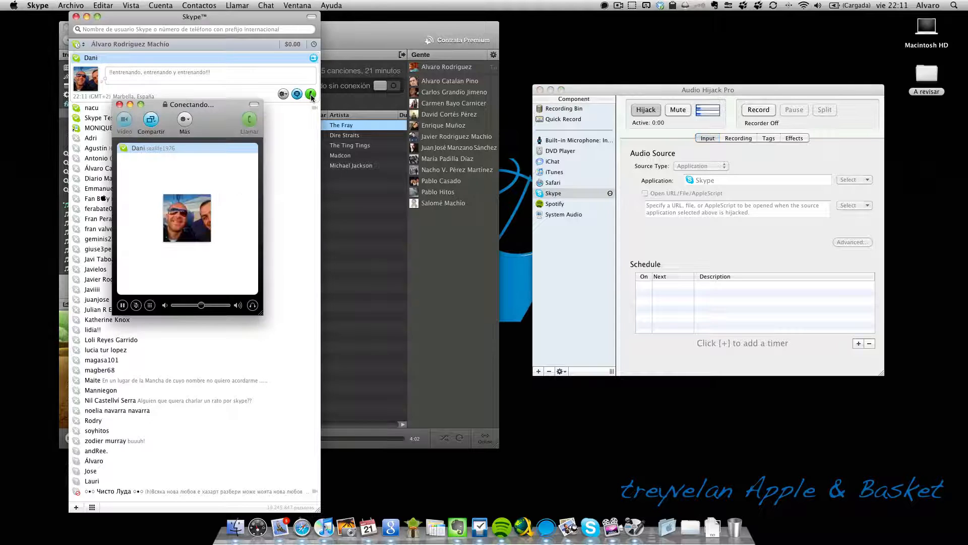
{"action": "key", "text": "XF86AudioRaiseVolume"}
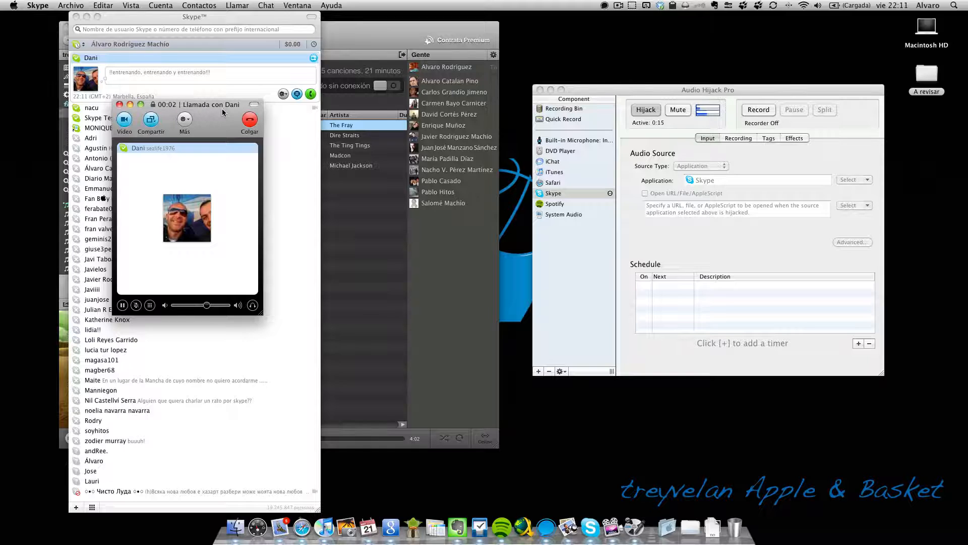
{"action": "key", "text": "XF86AudioRaiseVolume"}
{"action": "left_click", "coordinate": [756, 109]}
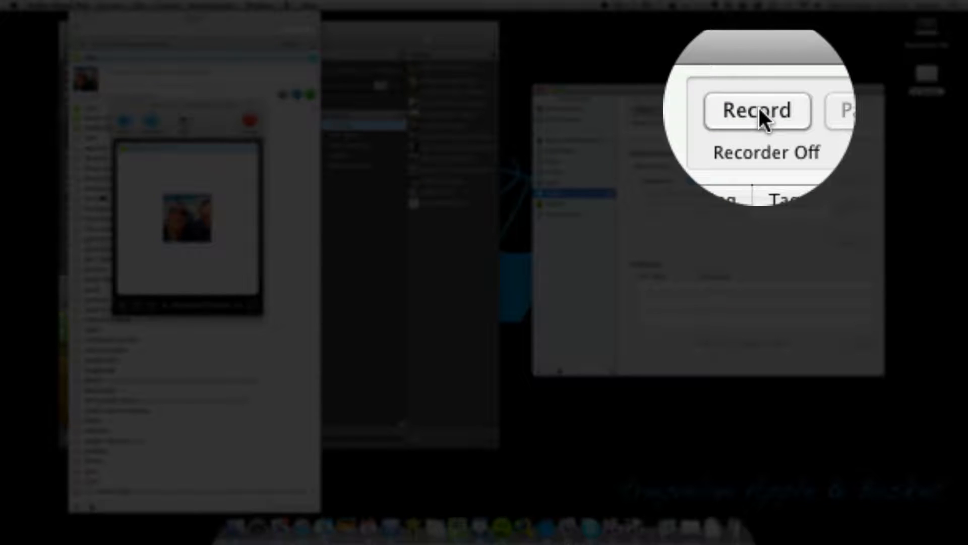
{"action": "left_click", "coordinate": [759, 110]}
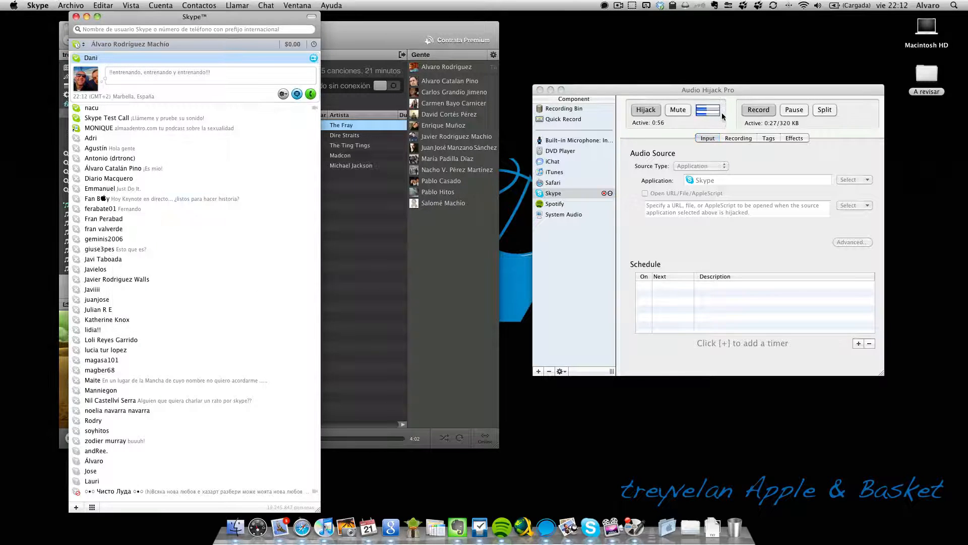
- Stop recording the Skype call and open the Audio Hijack folder inside Música in Finder
{"action": "left_click", "coordinate": [753, 110]}
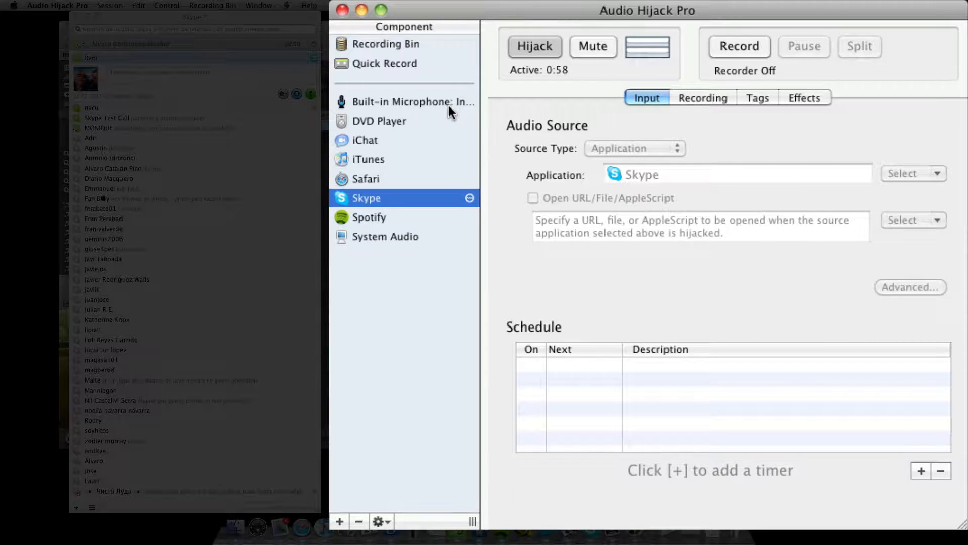
{"action": "left_click", "coordinate": [235, 527]}
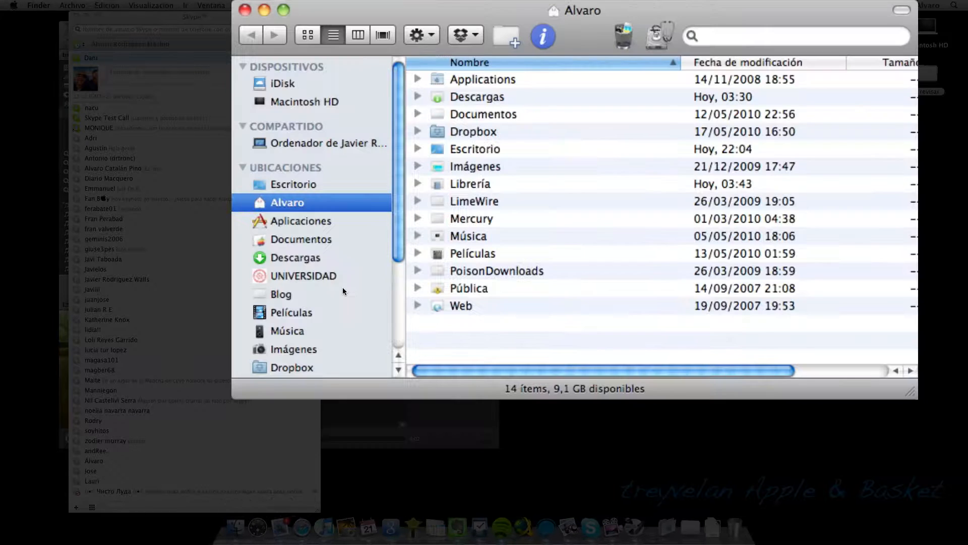
{"action": "left_click", "coordinate": [290, 333]}
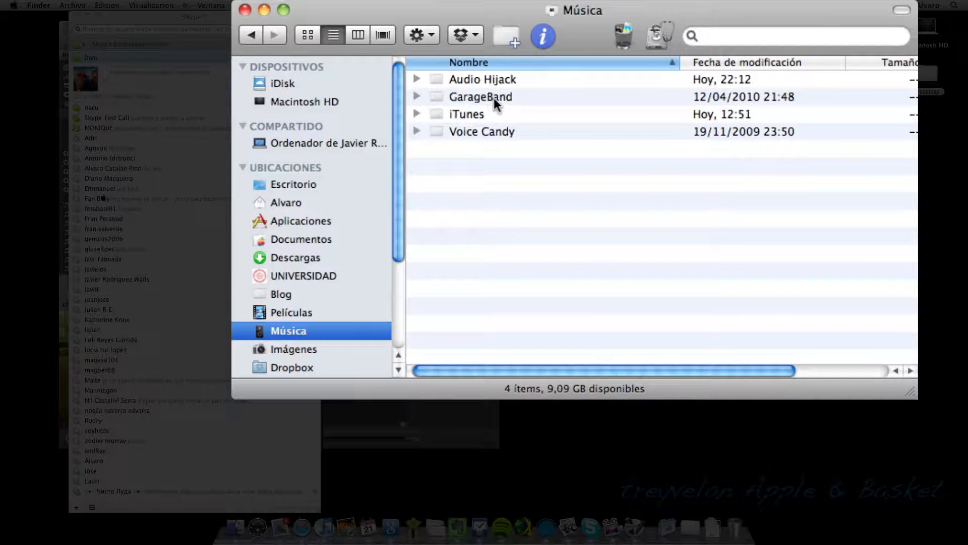
{"action": "double_click", "coordinate": [488, 81]}
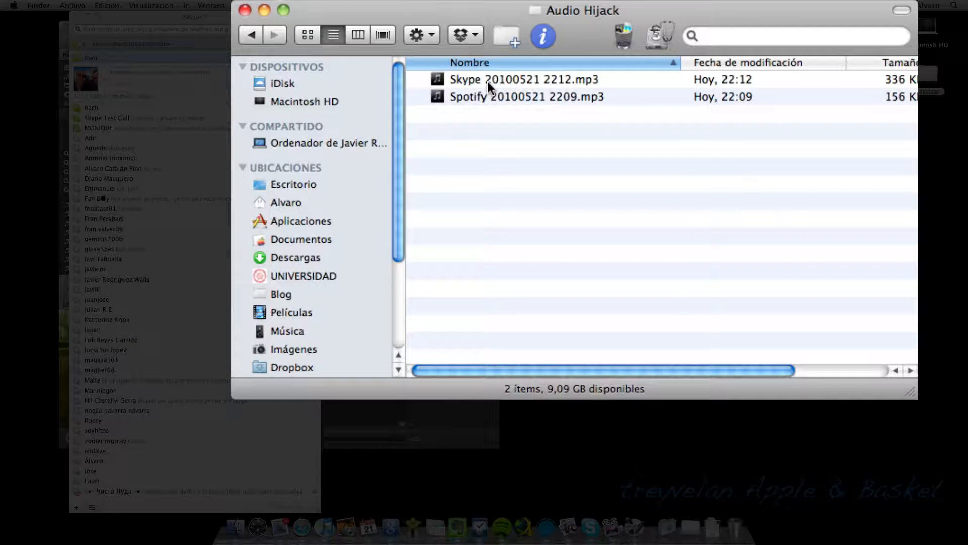
- Play the recorded file Skype 20100521 2212.mp3 in Quick Look and close the preview
{"action": "left_click", "coordinate": [487, 81]}
{"action": "key", "text": "space"}
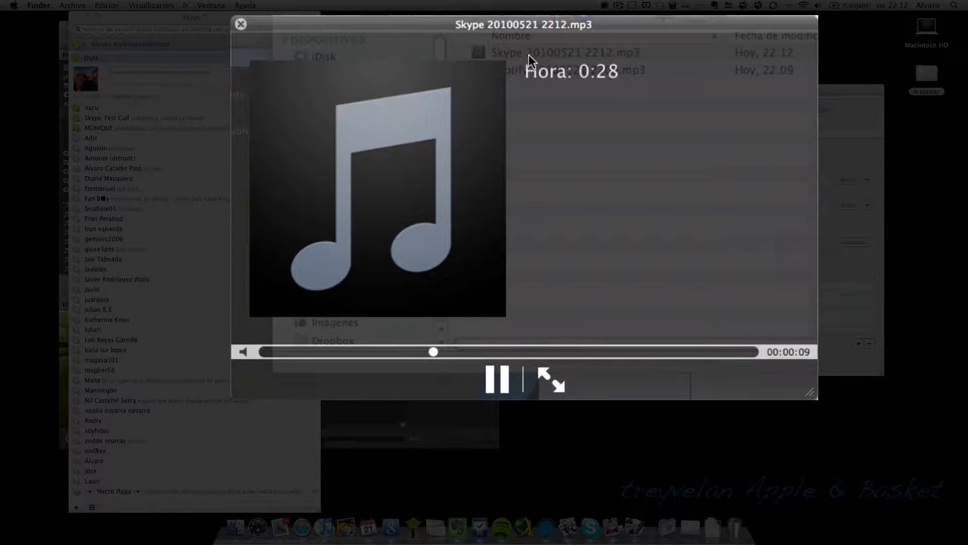
{"action": "left_click", "coordinate": [241, 25]}
{"action": "left_click", "coordinate": [546, 168]}
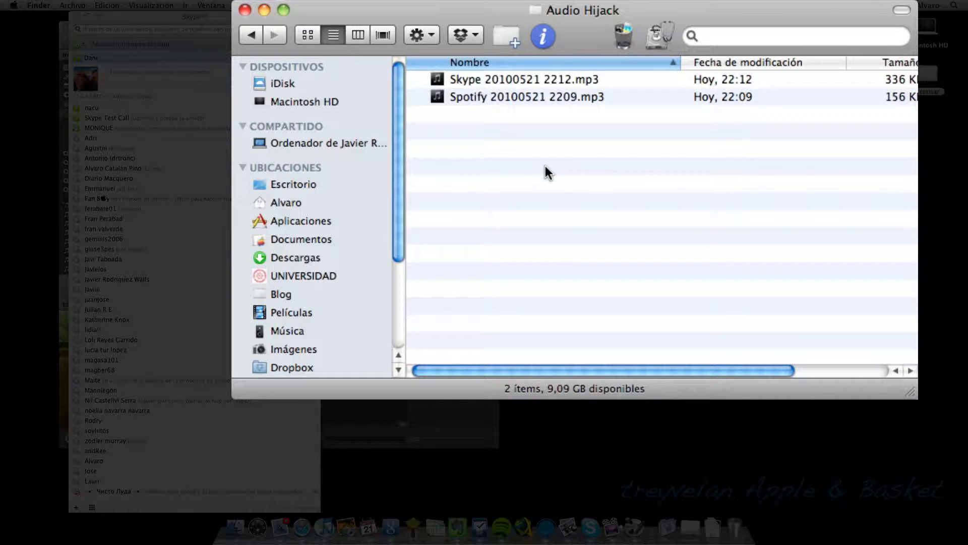
- Close the Skype, Finder and Spotify windows, leaving only Audio Hijack Pro open
{"action": "left_click", "coordinate": [76, 16]}
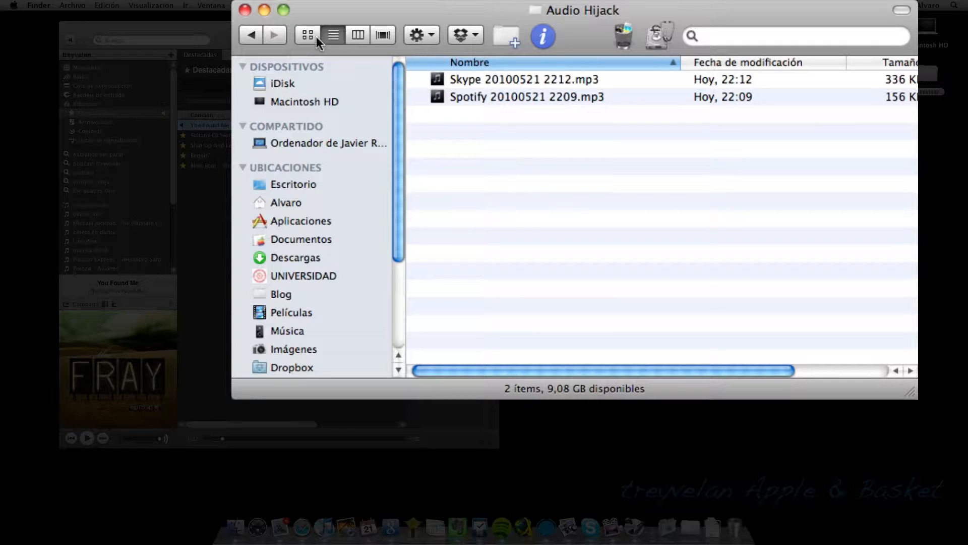
{"action": "left_click", "coordinate": [244, 10]}
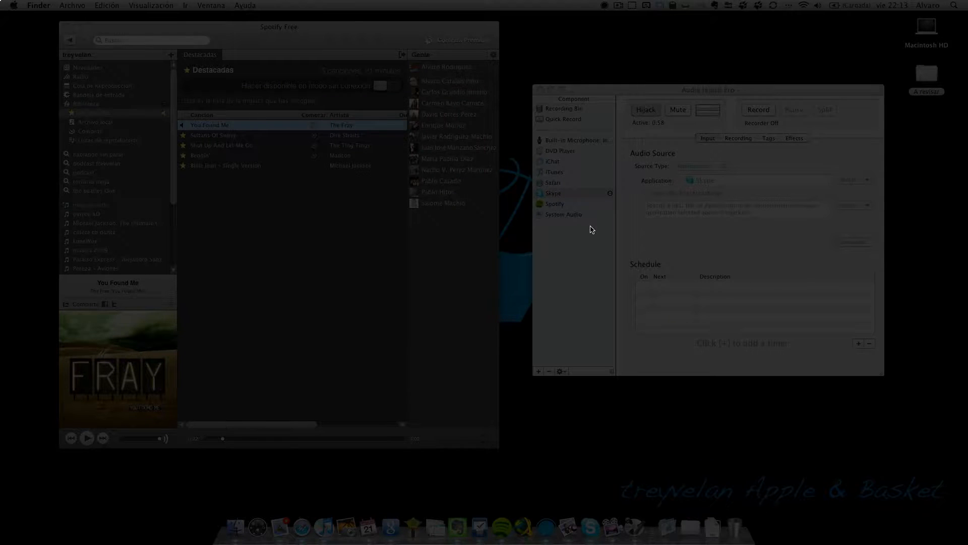
{"action": "left_click", "coordinate": [573, 193]}
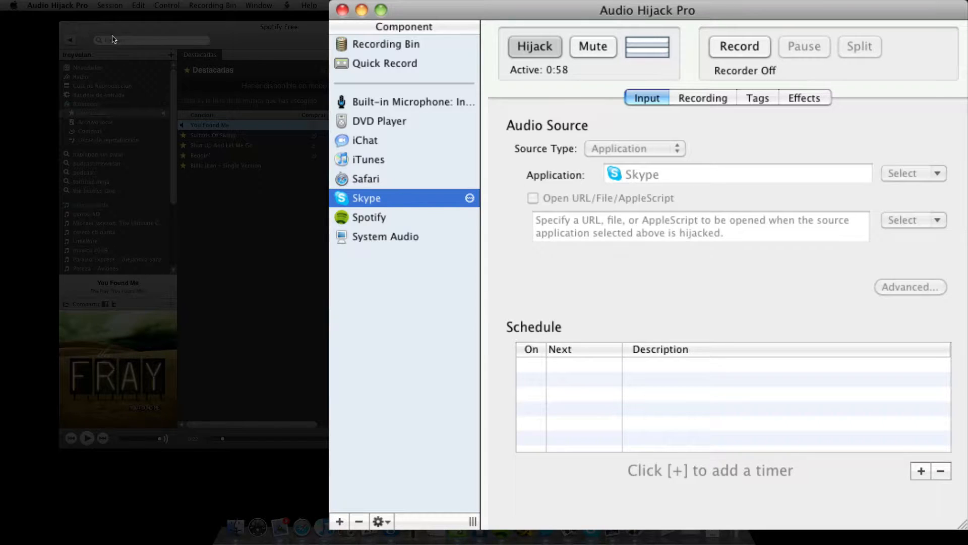
{"action": "left_click", "coordinate": [69, 31]}
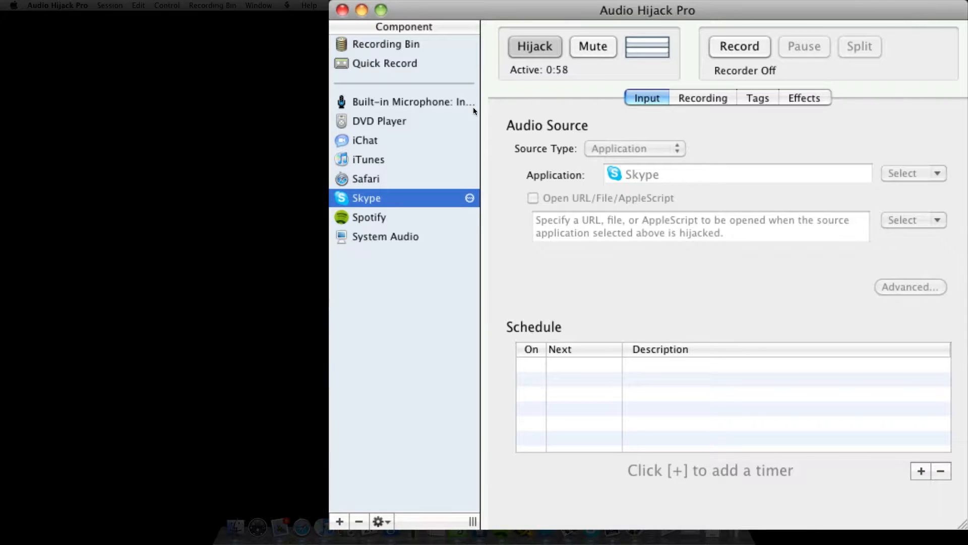
- Stop hijacking Skype, move the Audio Hijack Pro window aside, and switch to the YouTube video in Safari
{"action": "left_click", "coordinate": [528, 45]}
{"action": "left_click_drag", "start_coordinate": [517, 12], "coordinate": [341, 10]}
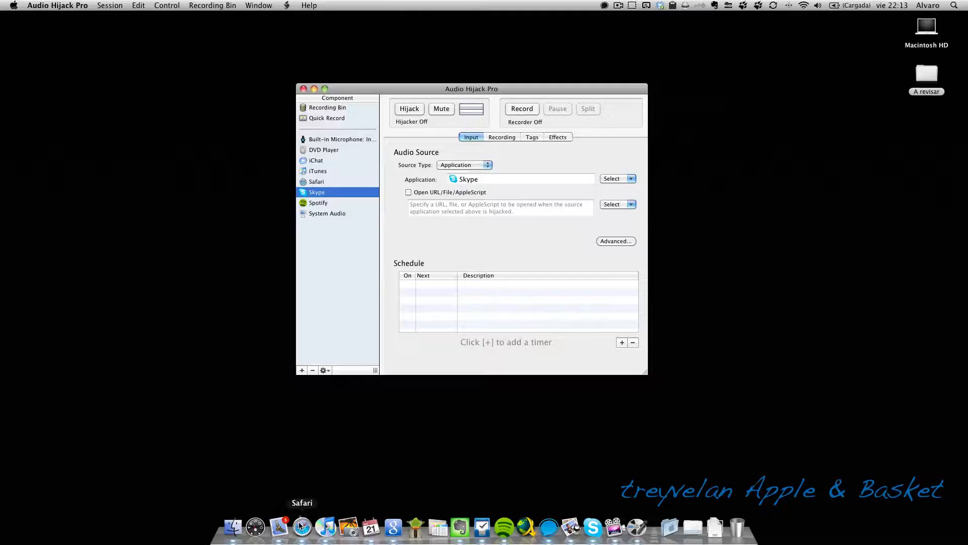
{"action": "left_click", "coordinate": [295, 527]}
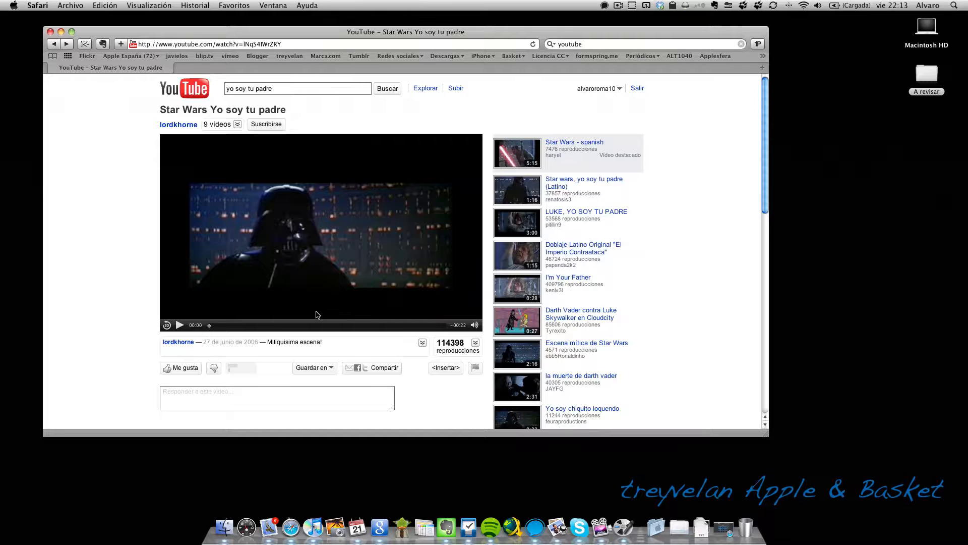
- Switch back to Audio Hijack Pro, hijack the System Audio component and start recording it
{"action": "left_click", "coordinate": [627, 524]}
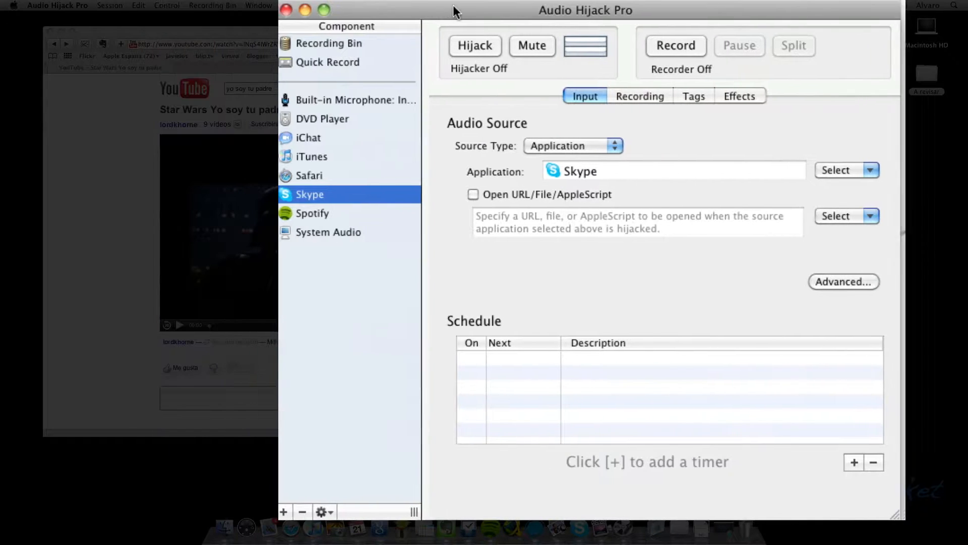
{"action": "left_click", "coordinate": [327, 174]}
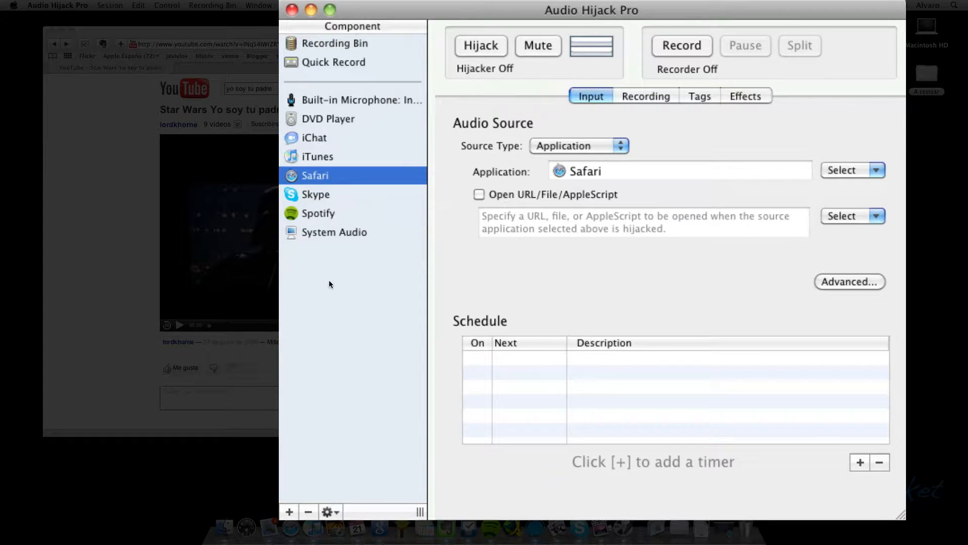
{"action": "left_click", "coordinate": [331, 235]}
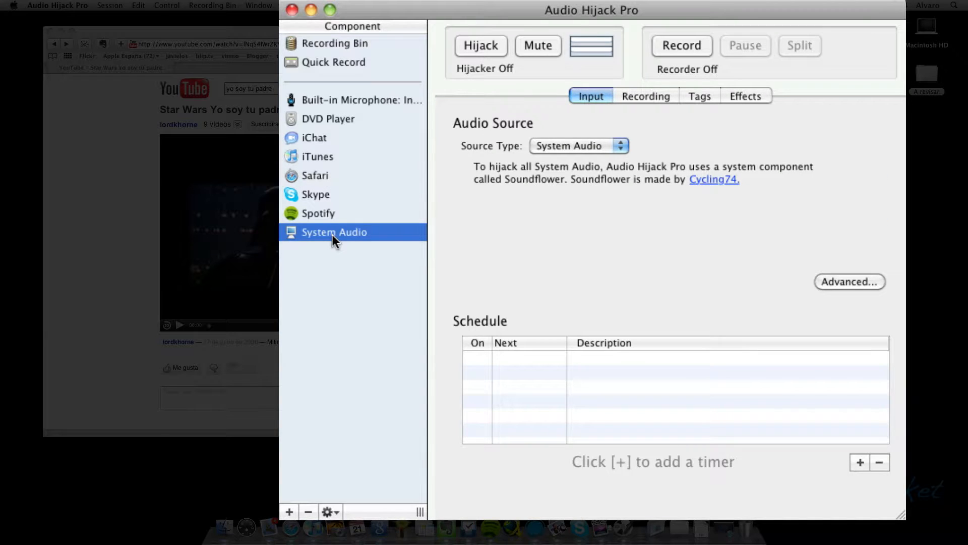
{"action": "left_click", "coordinate": [492, 46]}
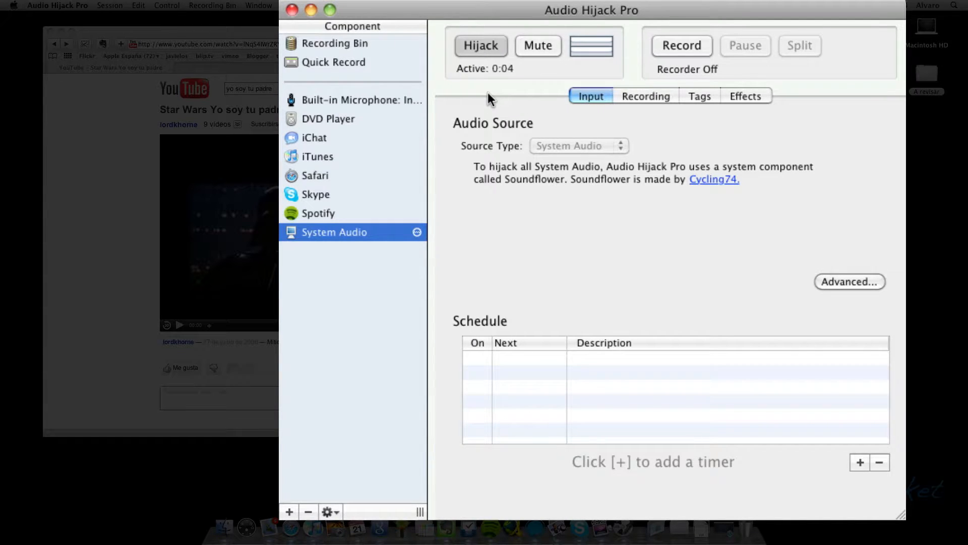
{"action": "left_click", "coordinate": [675, 44]}
- Play a few seconds of the YouTube video in Safari, pause it, and stop the System Audio recording in Audio Hijack Pro
{"action": "left_click", "coordinate": [118, 301]}
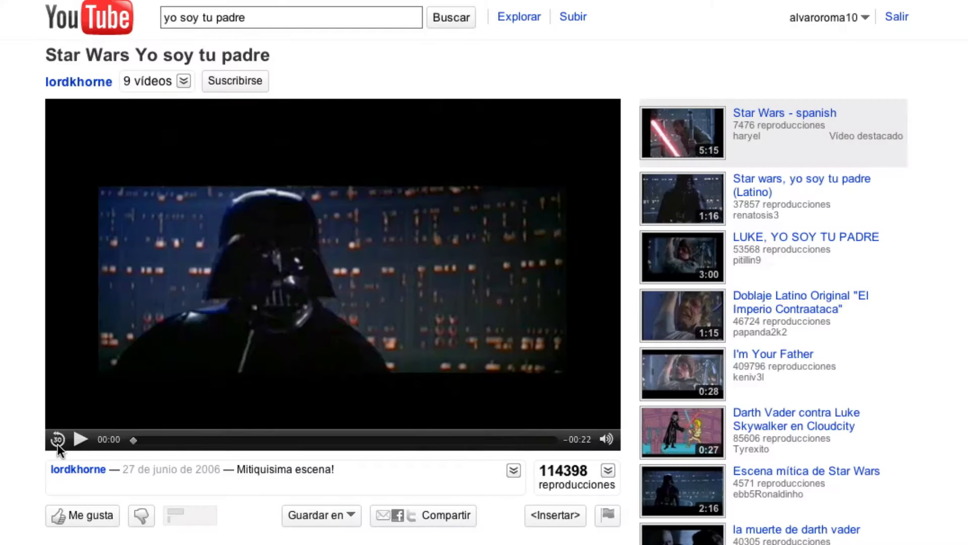
{"action": "left_click", "coordinate": [81, 440]}
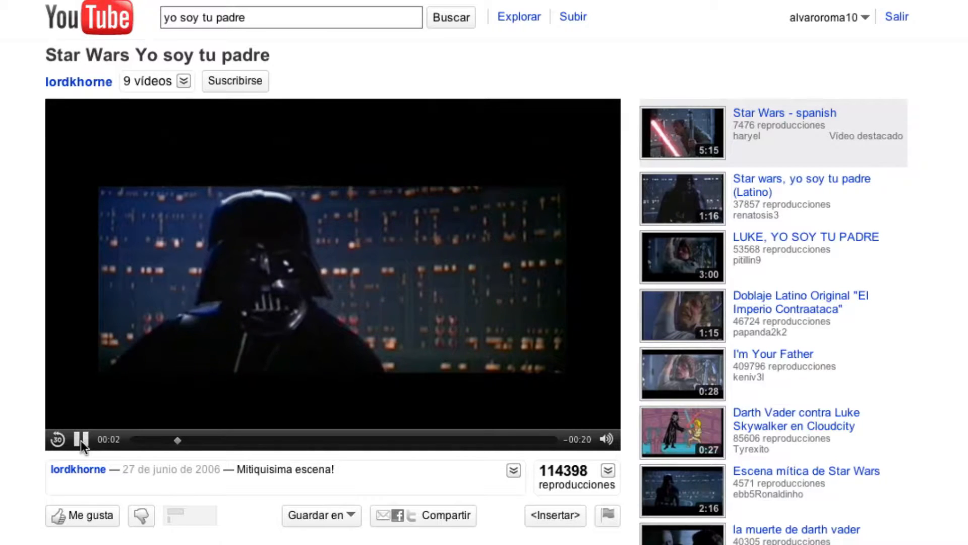
{"action": "left_click", "coordinate": [81, 439]}
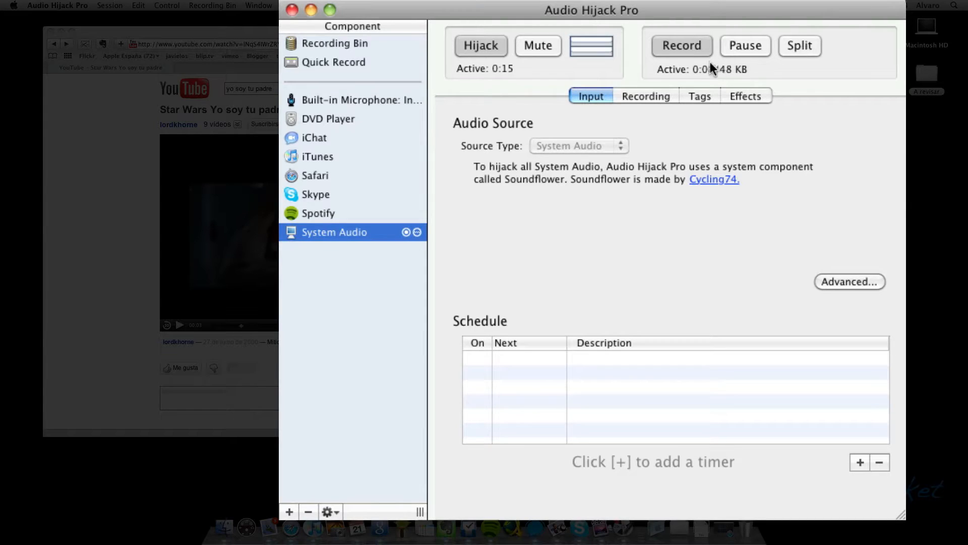
{"action": "left_click", "coordinate": [692, 47]}
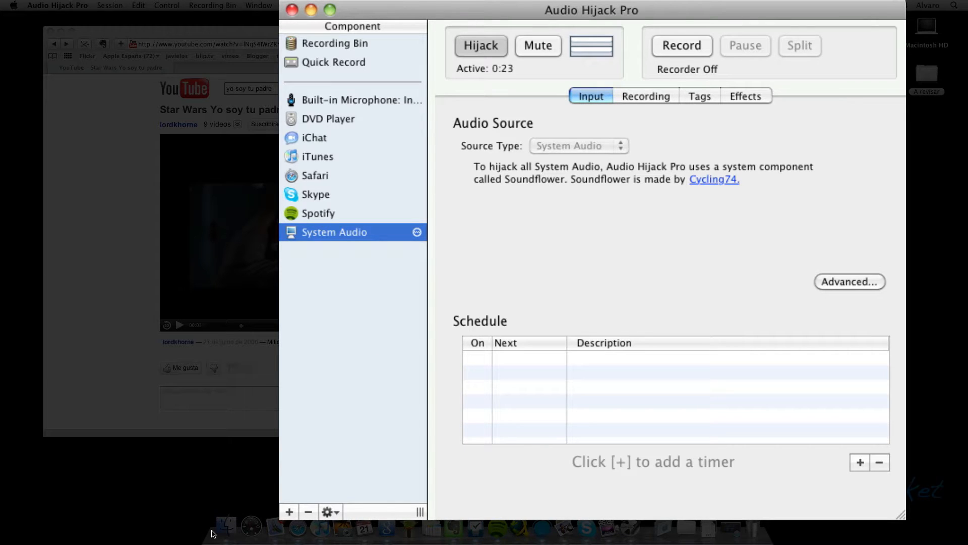
{"action": "left_click", "coordinate": [338, 42]}
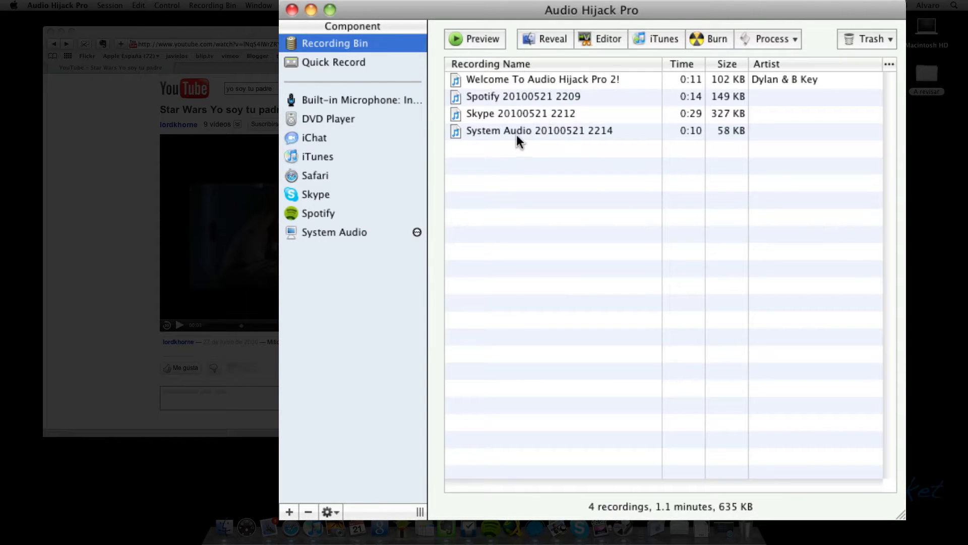
{"action": "left_click", "coordinate": [488, 131]}
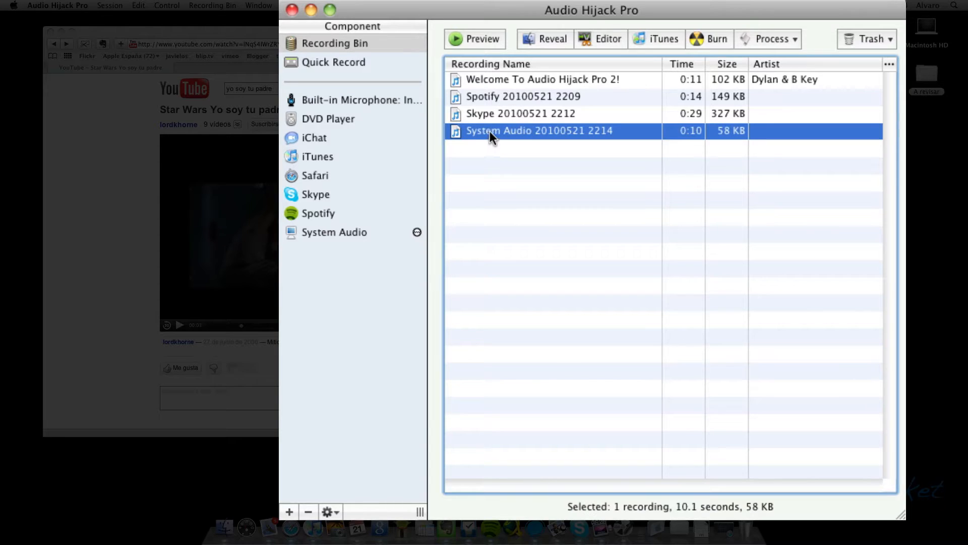
{"action": "double_click", "coordinate": [493, 129]}
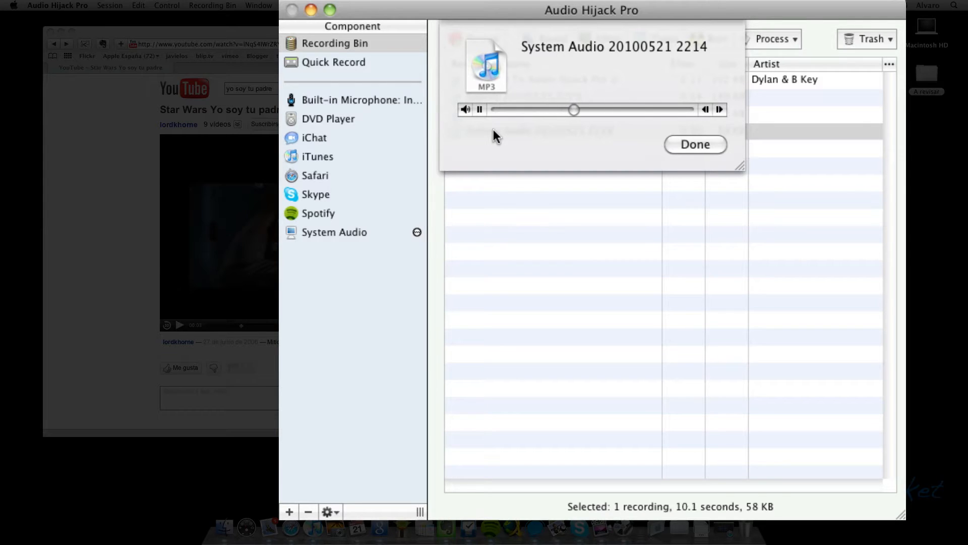
{"action": "left_click", "coordinate": [694, 140]}
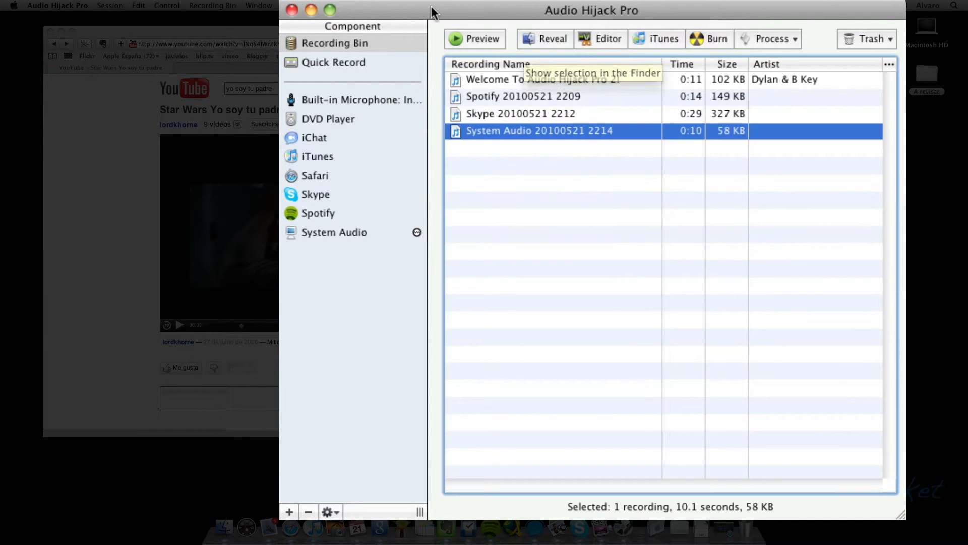
- Move the Audio Hijack Pro window aside and stop hijacking the System Audio component
{"action": "left_click_drag", "start_coordinate": [432, 6], "coordinate": [279, 6]}
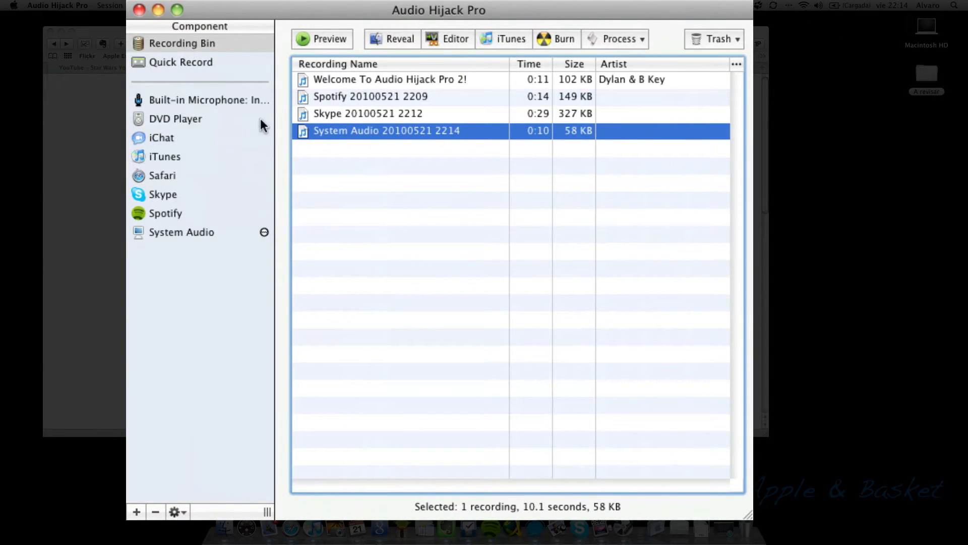
{"action": "left_click", "coordinate": [192, 232]}
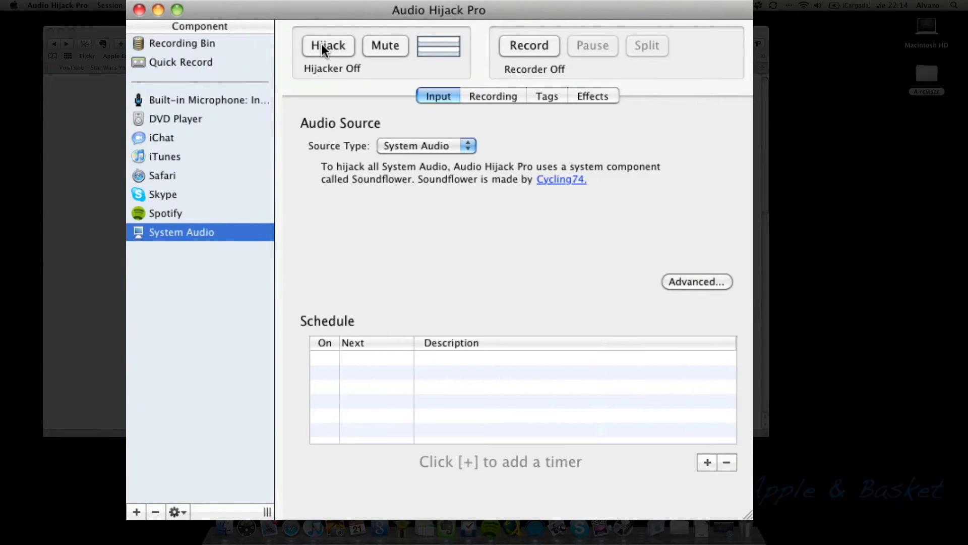